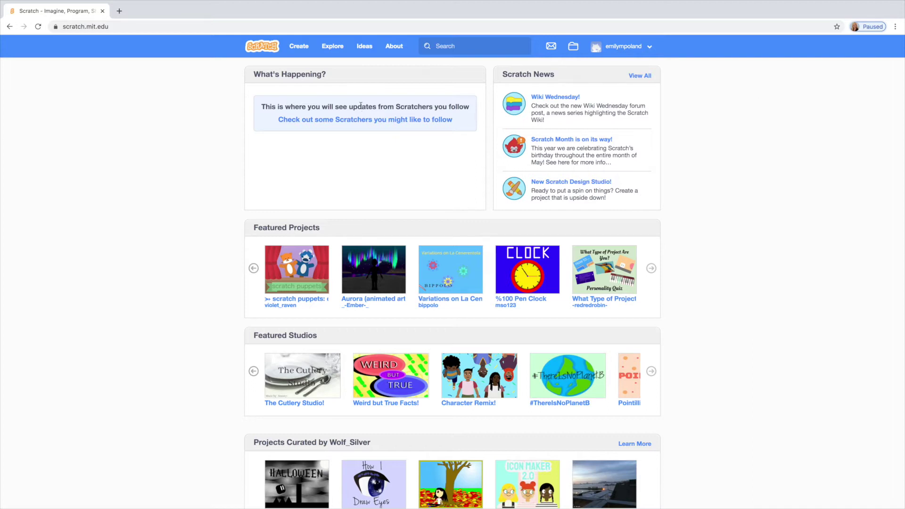
Step: Start a new Untitled-21 project and delete the default cat sprite
left_click(298, 48)
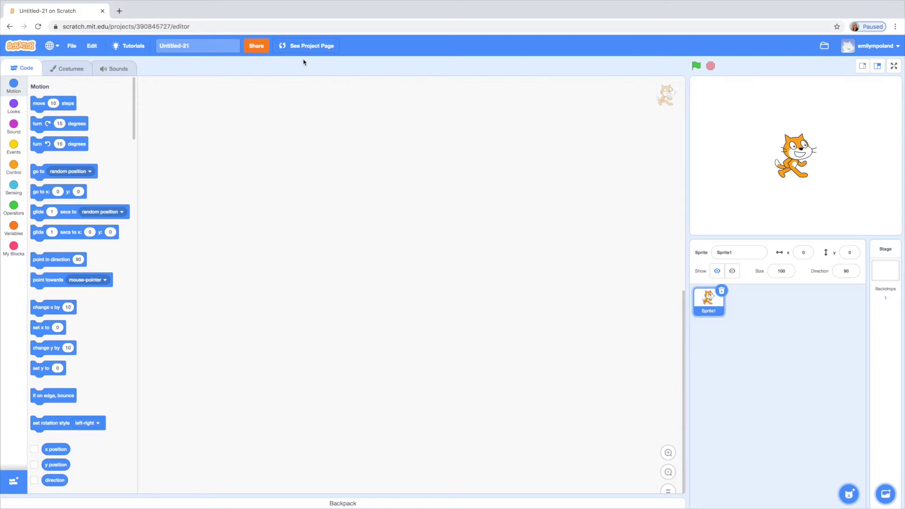
left_click(722, 291)
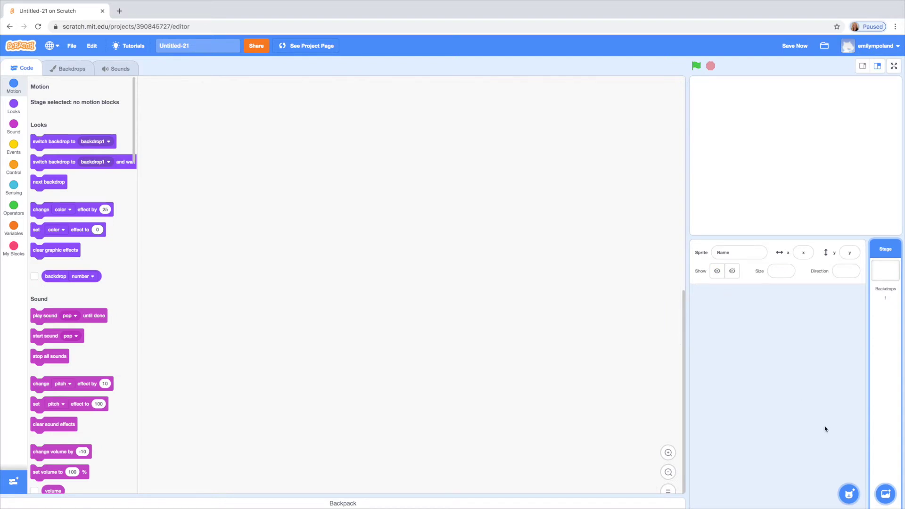
mouse_move(849, 494)
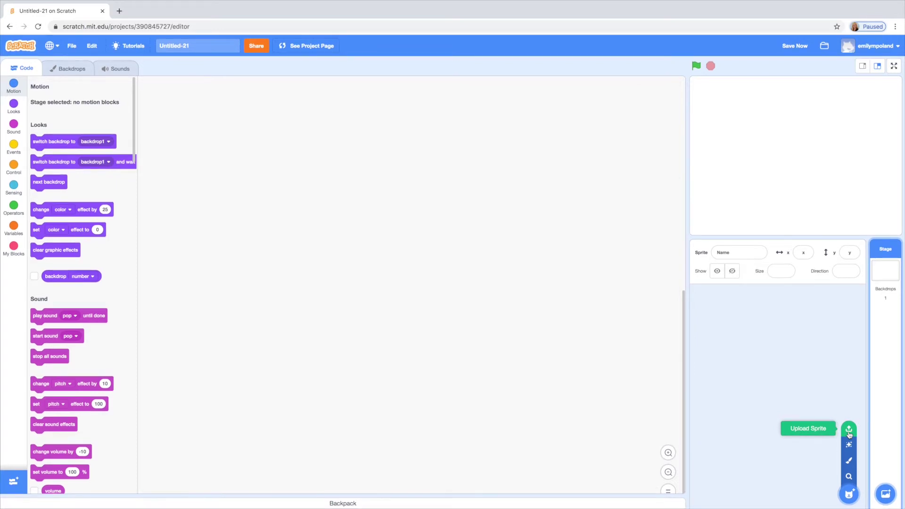
Step: Upload the photo of the small white dog as a new sprite
left_click(849, 430)
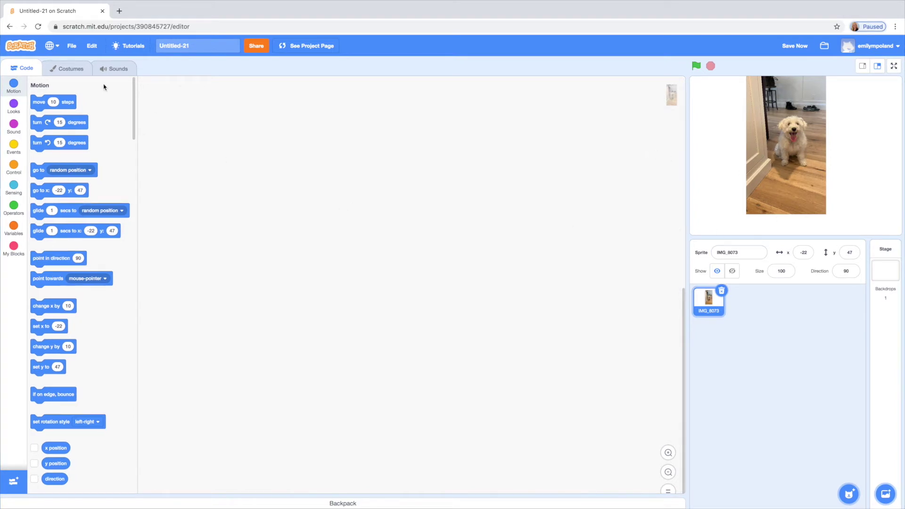
Step: In the sprite's costume, erase the floor below the dog and around its legs
left_click(69, 71)
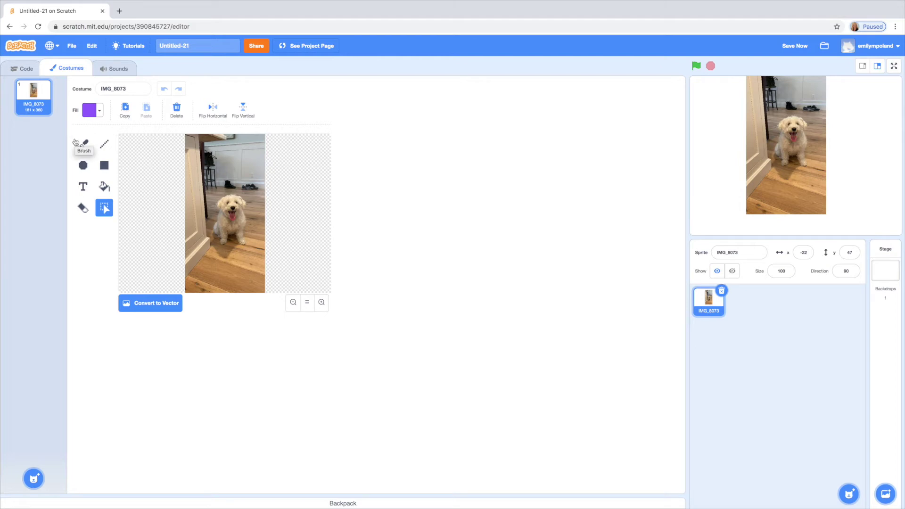
left_click(84, 210)
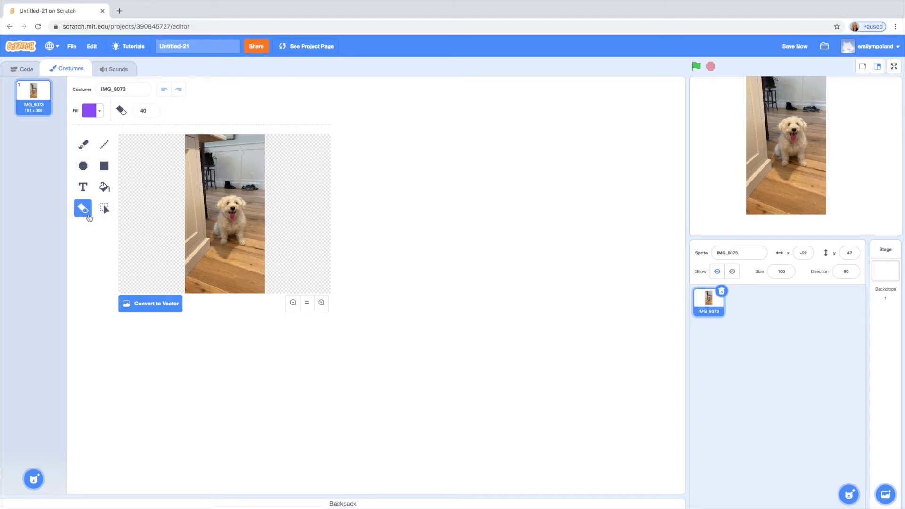
mouse_move(178, 269)
left_mouse_down()
mouse_move(270, 273)
mouse_move(232, 290)
mouse_move(269, 287)
mouse_move(196, 296)
mouse_move(181, 277)
mouse_move(255, 276)
mouse_move(233, 246)
mouse_move(248, 238)
left_mouse_up()
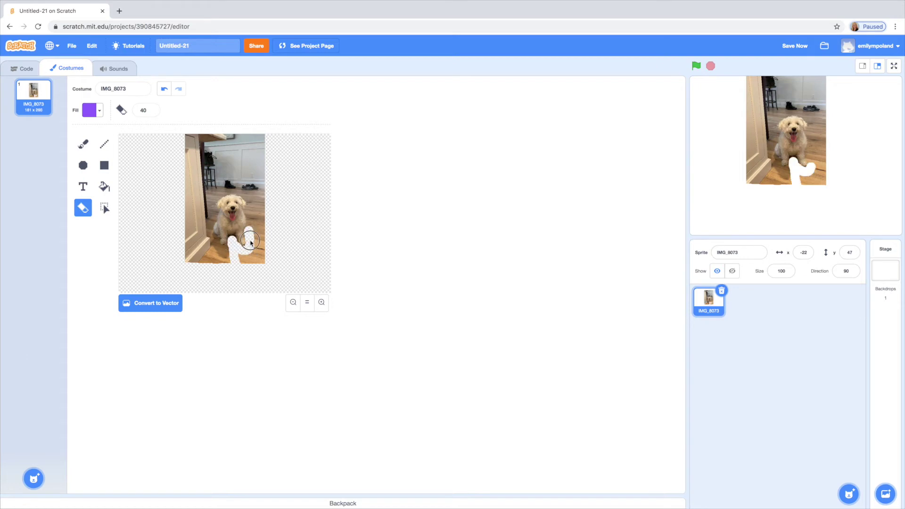
scroll(248, 238, "up", 5)
left_click_drag(319, 283, 320, 207)
Step: With a finer eraser, clear the background beside the dog, between its legs and below its paw
left_click(143, 110)
type("11")
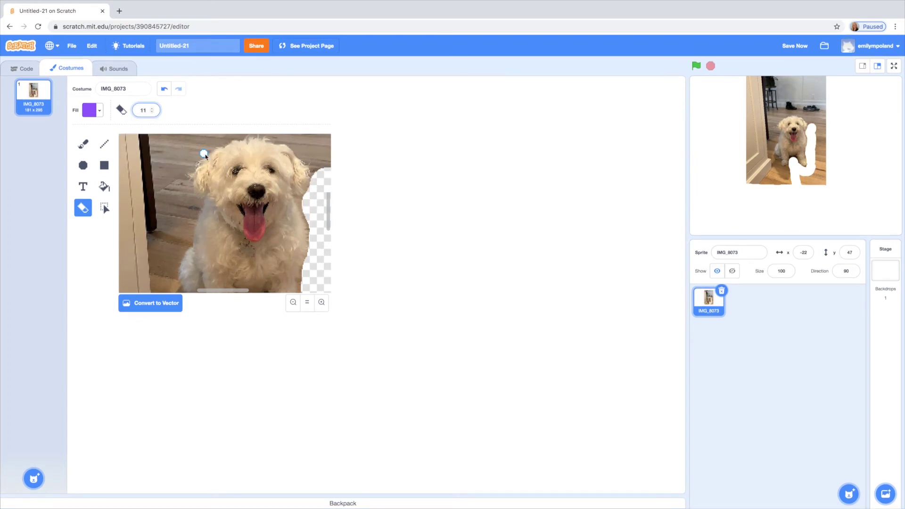
mouse_move(202, 150)
left_mouse_down()
mouse_move(174, 294)
mouse_move(248, 136)
mouse_move(290, 146)
mouse_move(318, 177)
mouse_move(328, 225)
left_mouse_up()
scroll(328, 225, "down", 5)
left_click_drag(303, 253, 303, 192)
mouse_move(256, 214)
left_mouse_down()
mouse_move(246, 212)
mouse_move(241, 237)
mouse_move(259, 214)
mouse_move(226, 248)
mouse_move(237, 243)
left_mouse_up()
mouse_move(181, 199)
left_mouse_down()
mouse_move(223, 259)
mouse_move(209, 225)
mouse_move(218, 193)
mouse_move(251, 195)
mouse_move(265, 239)
mouse_move(162, 157)
mouse_move(253, 188)
mouse_move(249, 199)
mouse_move(216, 185)
mouse_move(262, 171)
mouse_move(245, 264)
mouse_move(205, 247)
mouse_move(195, 193)
mouse_move(191, 251)
mouse_move(176, 241)
left_mouse_up()
left_click(293, 302)
left_click(144, 109)
type("48")
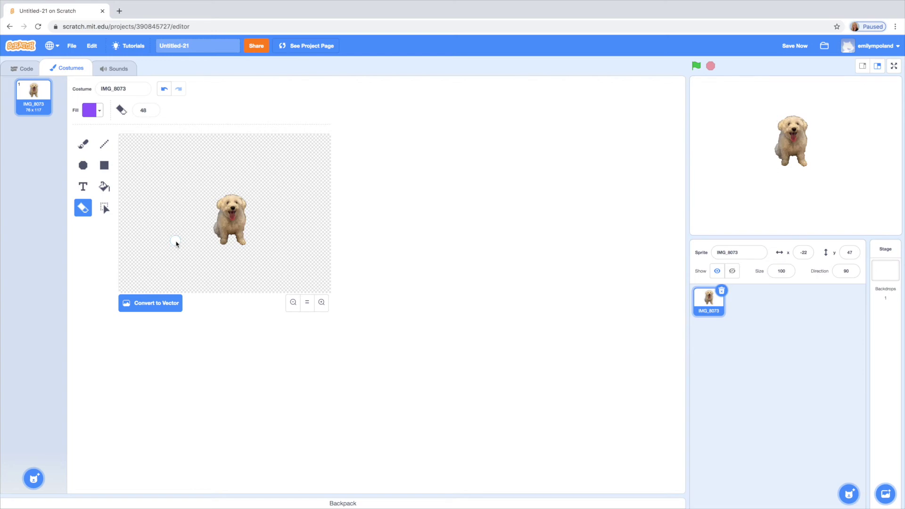
left_click(83, 143)
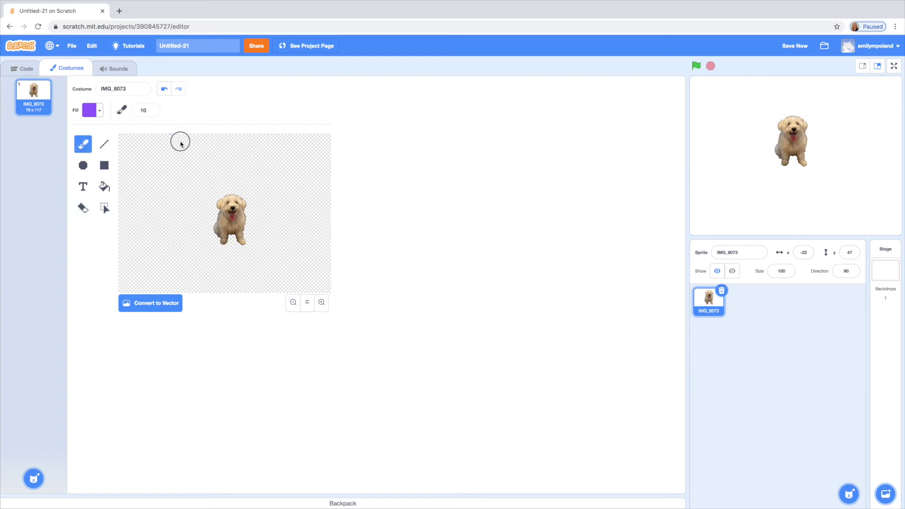
mouse_move(173, 167)
left_mouse_down()
mouse_move(168, 203)
mouse_move(197, 168)
mouse_move(218, 164)
mouse_move(255, 166)
mouse_move(285, 196)
left_mouse_up()
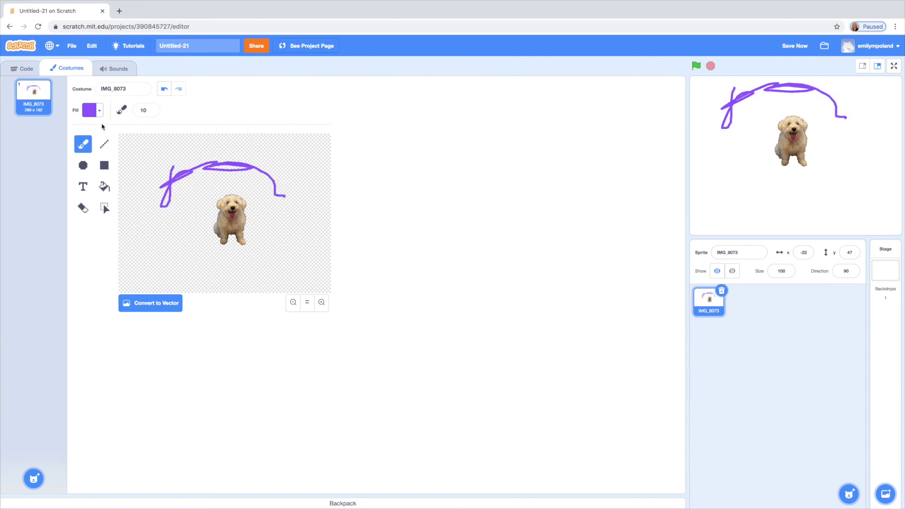
left_click(164, 89)
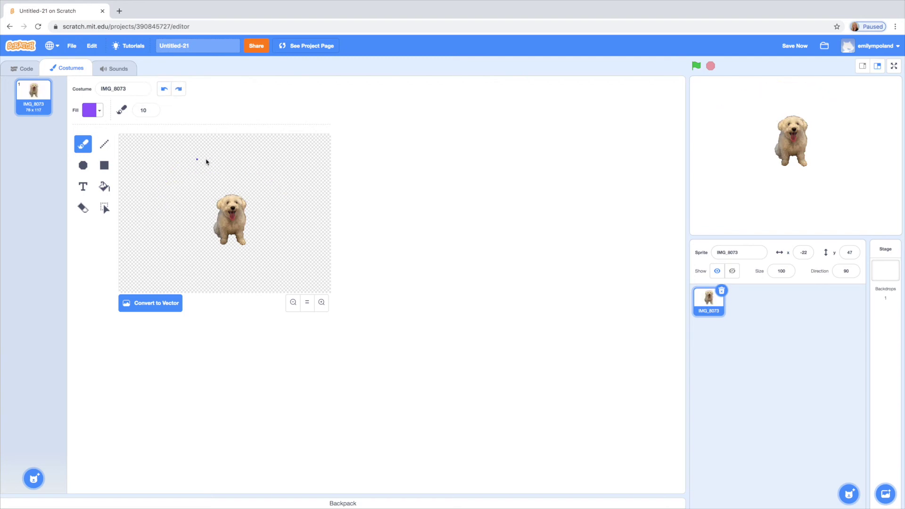
left_click(83, 187)
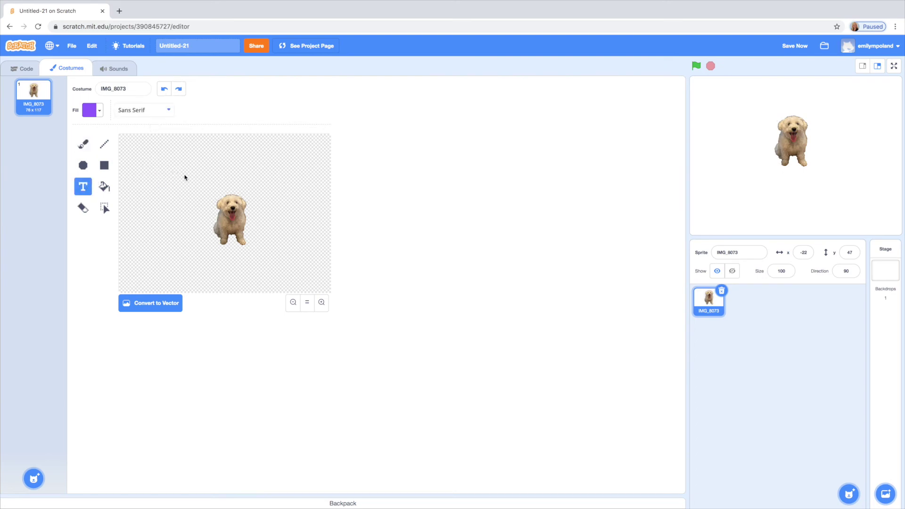
left_click(149, 159)
type("S")
type("TELLA")
left_click(179, 222)
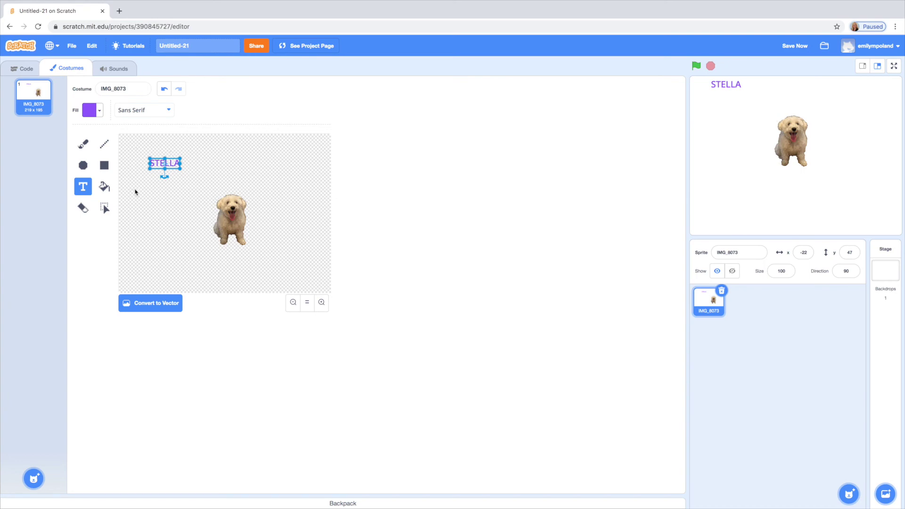
left_click(187, 157)
left_click(162, 90)
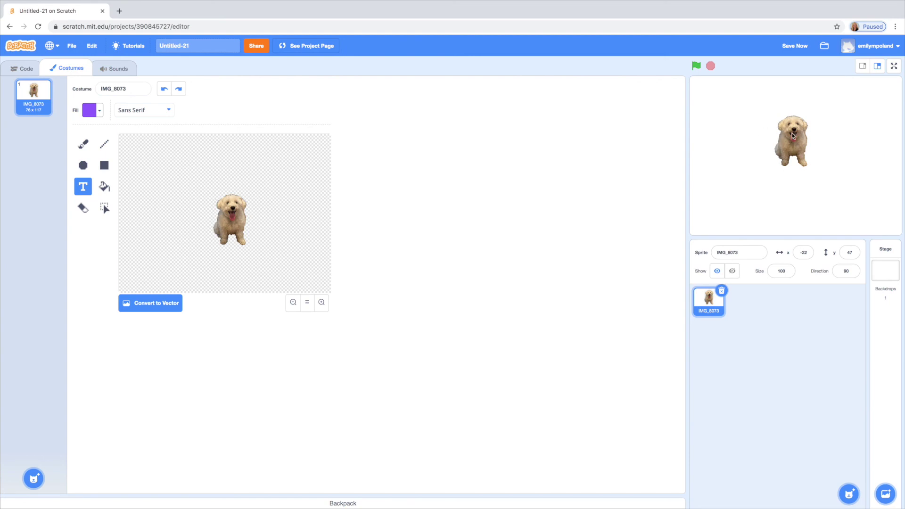
left_click_drag(794, 139, 782, 169)
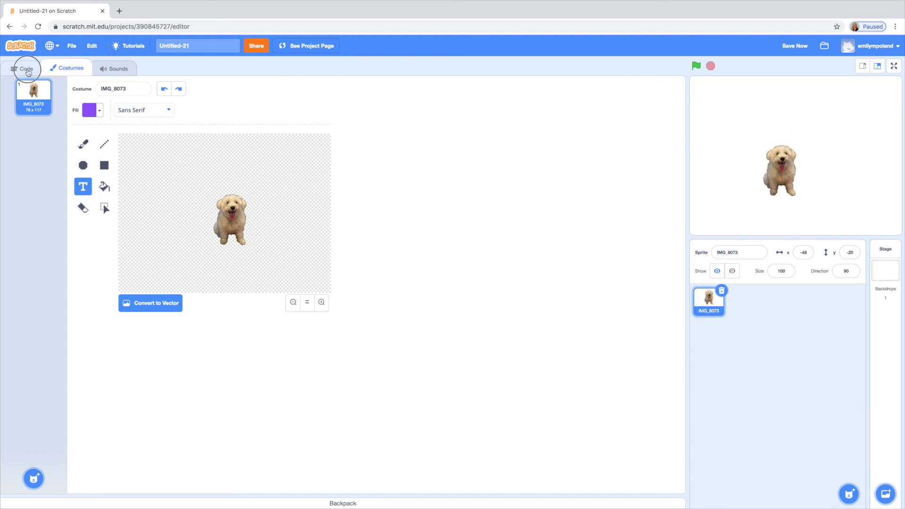
Step: Show the dog's code area and move the dog to the lower left, x -120, y -81
left_click(27, 69)
left_click_drag(780, 178, 748, 192)
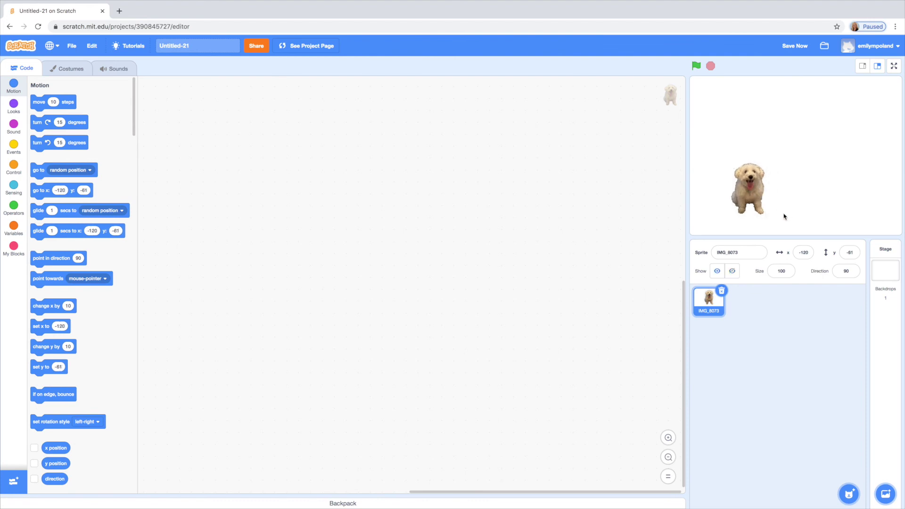